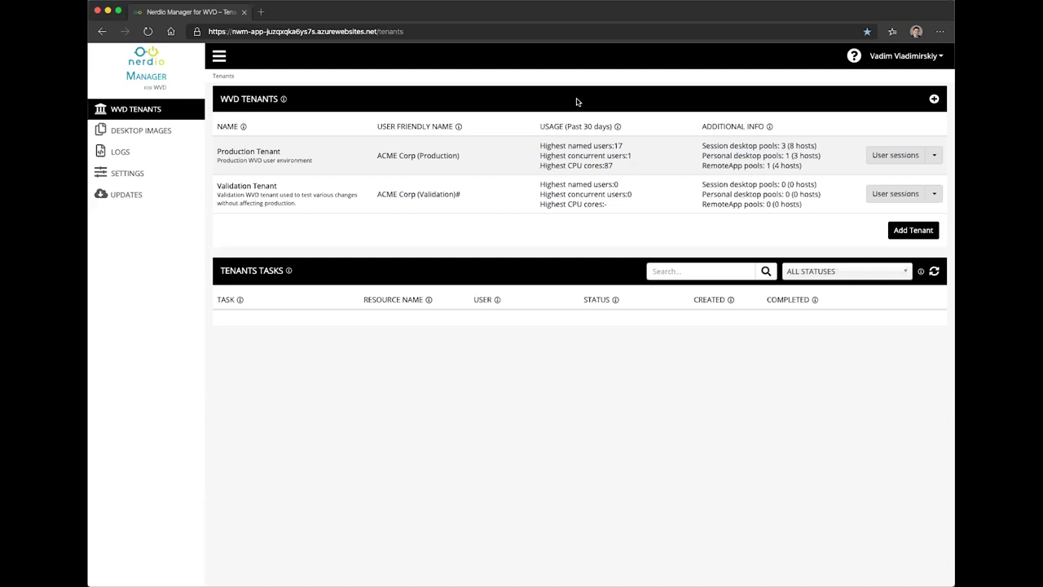
- Open Desktop Images and highlight the running Executive image's name and IP address
left_click(147, 132)
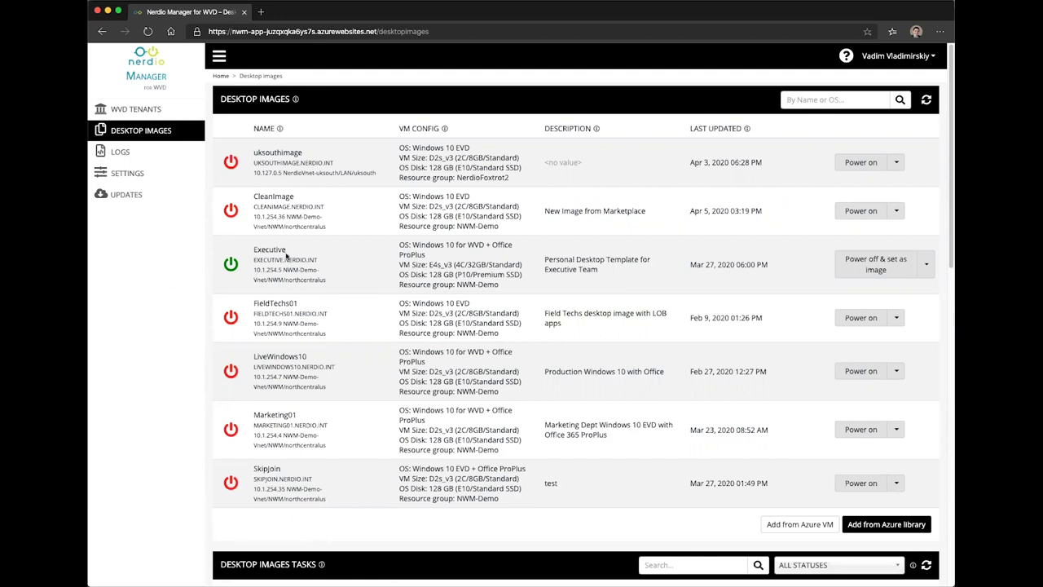
double_click(258, 254)
left_click(279, 271)
left_click_drag(281, 270, 253, 269)
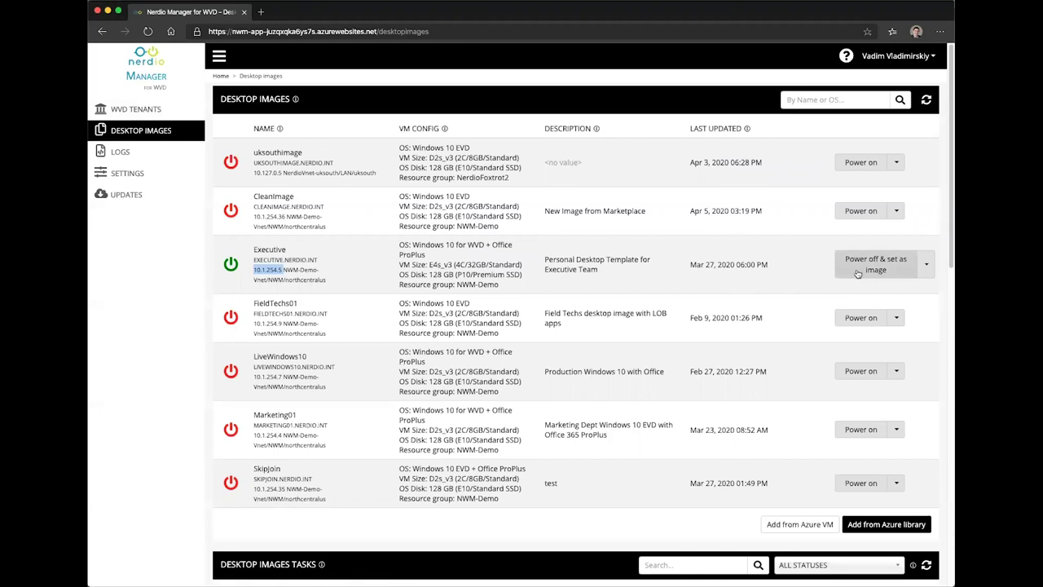
- Confirm 'Power off & set as image' for Executive and check its last-updated date (Mar 27, 2020)
left_click(857, 273)
left_click(634, 140)
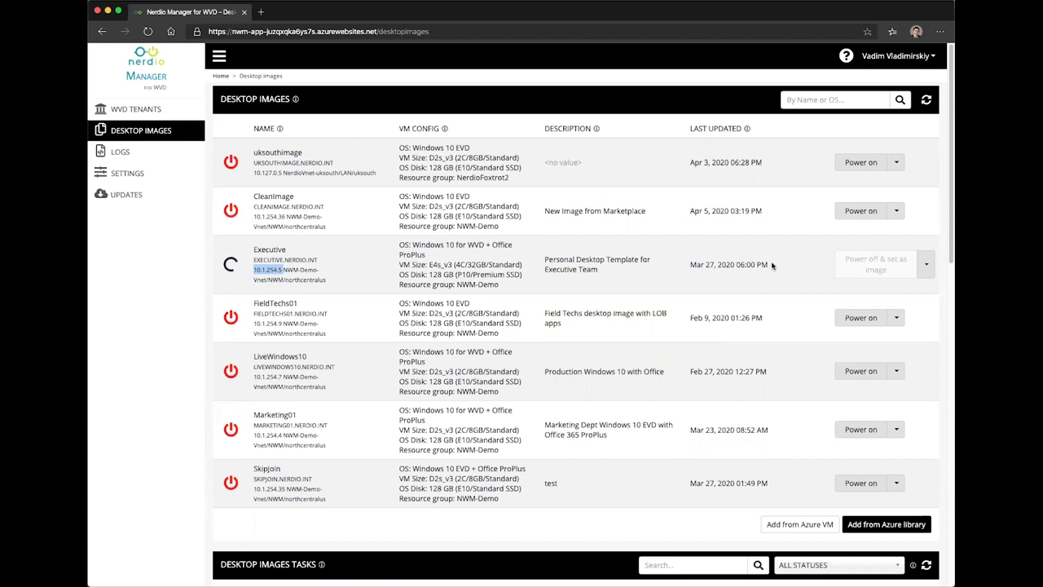
left_click_drag(765, 264, 689, 265)
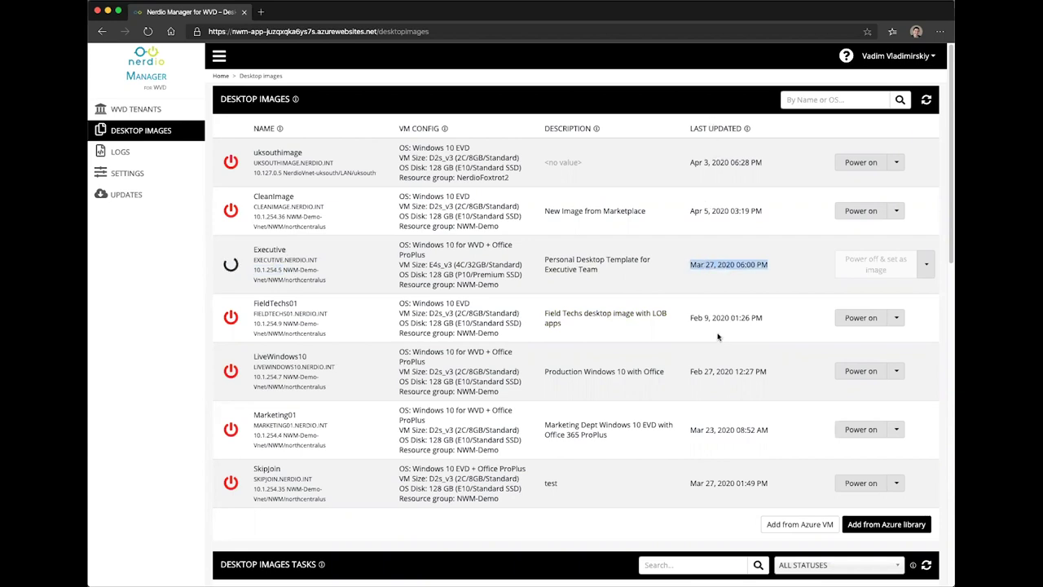
scroll(571, 456, "down", 3)
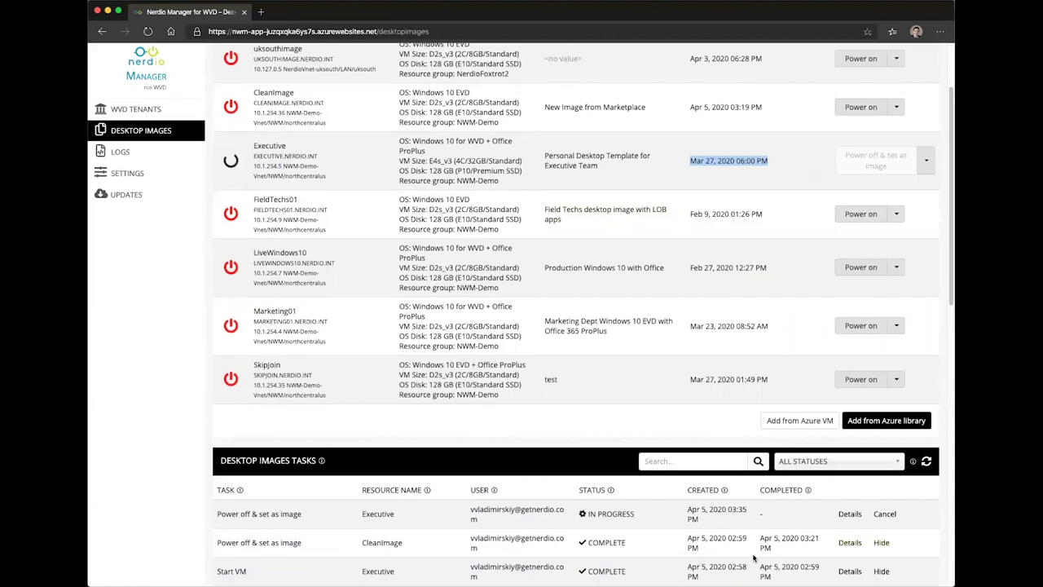
left_click(844, 542)
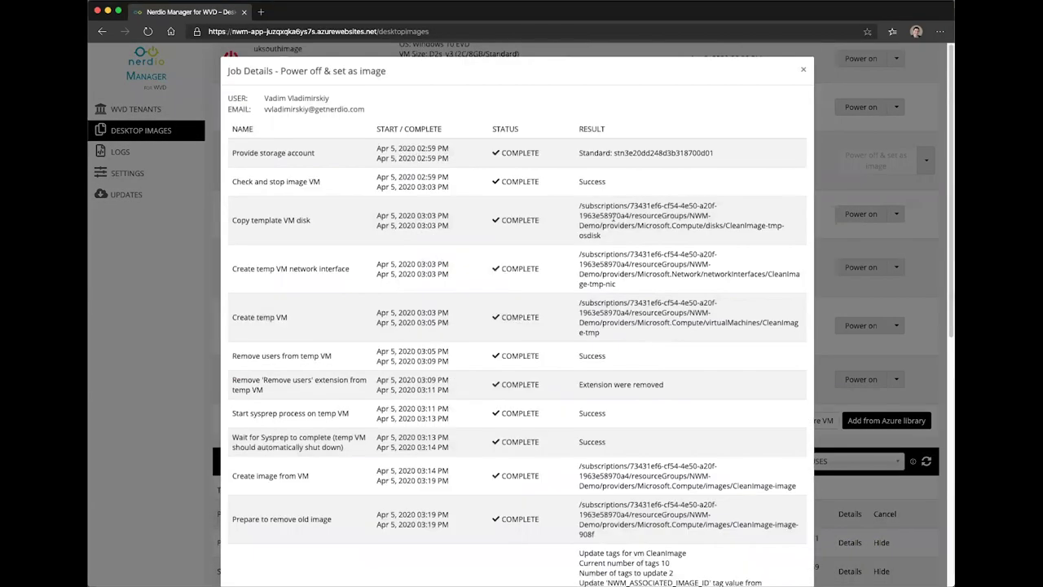
scroll(610, 295, "down", 2)
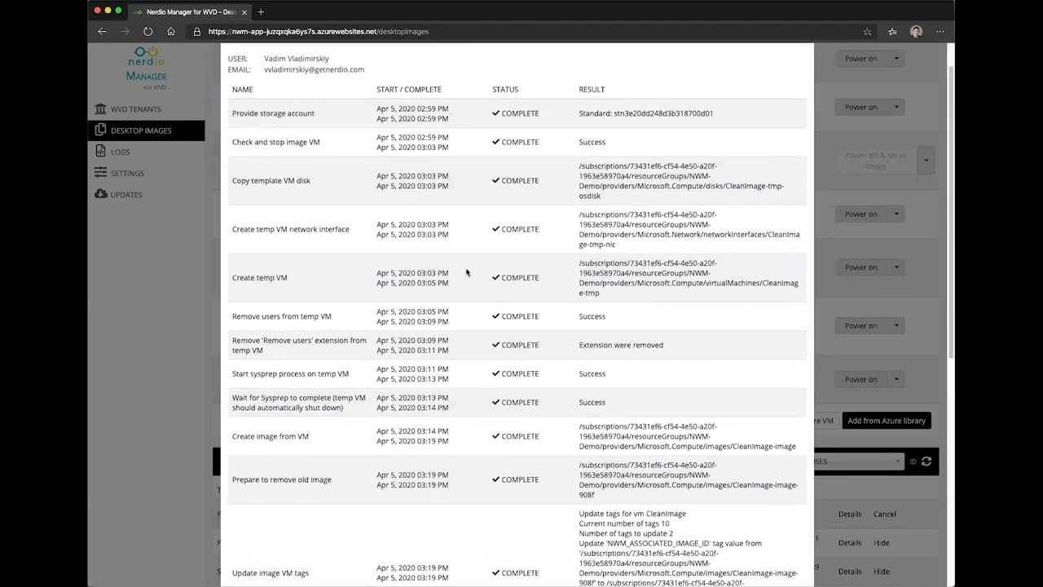
scroll(478, 289, "down", 1)
scroll(478, 289, "down", 1)
scroll(479, 287, "down", 1)
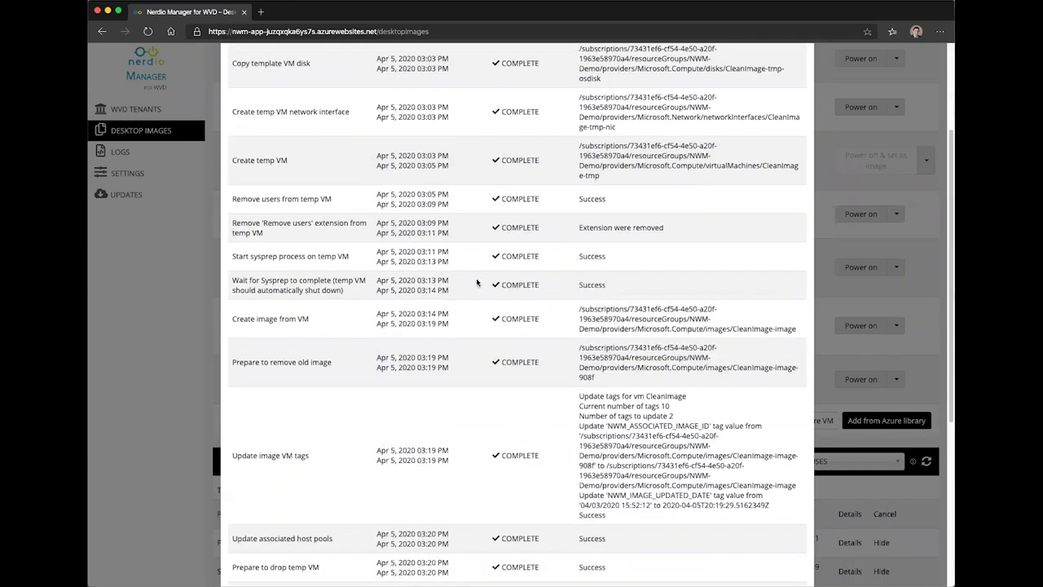
scroll(477, 284, "down", 2)
scroll(476, 283, "down", 2)
scroll(477, 284, "down", 1)
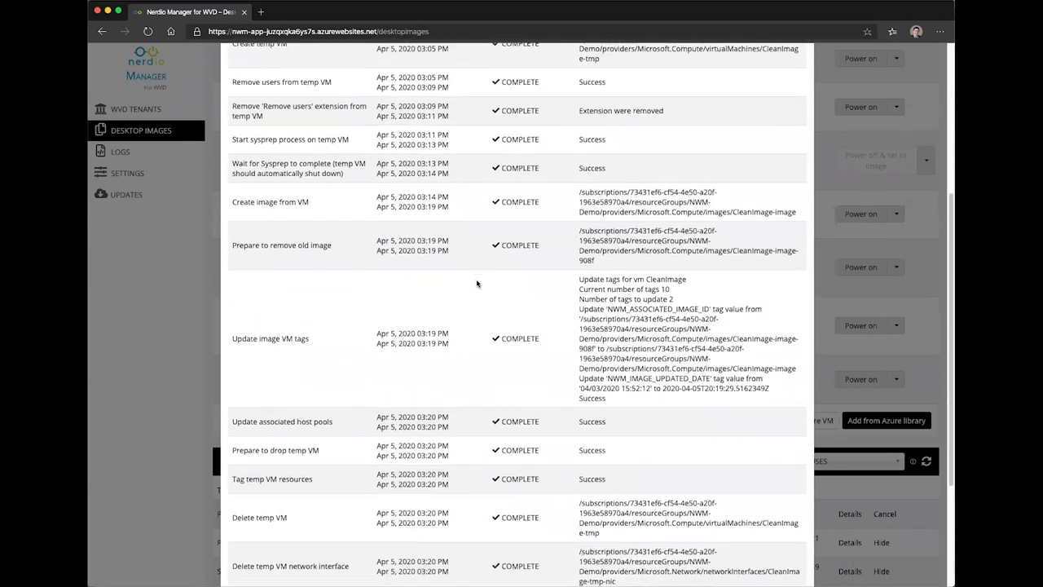
scroll(477, 284, "down", 1)
scroll(476, 284, "down", 1)
scroll(477, 284, "down", 1)
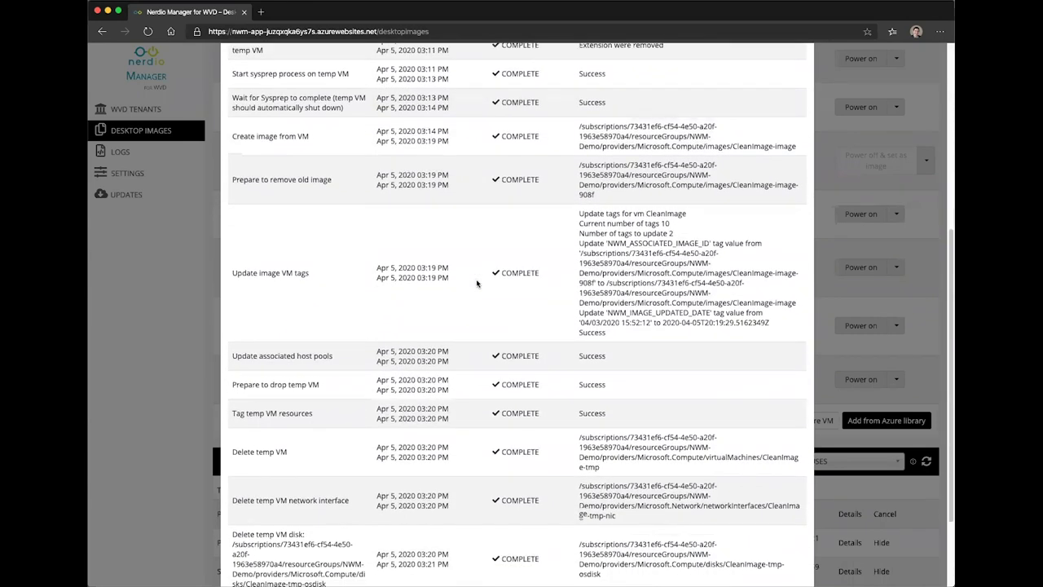
scroll(476, 284, "down", 1)
scroll(477, 283, "down", 1)
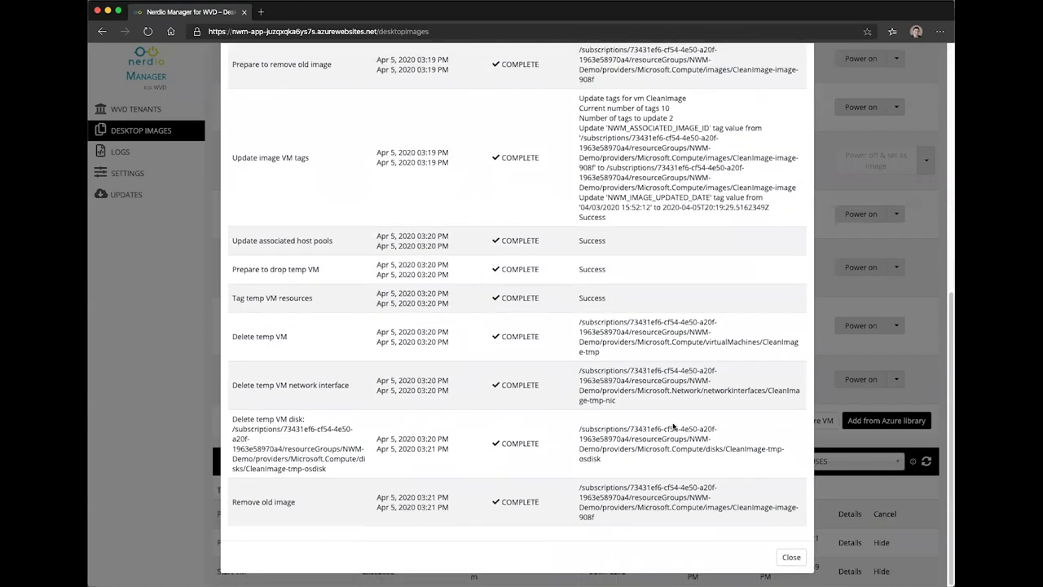
left_click(791, 557)
- Go to WVD Tenants and open Production Tenant's host pools list
scroll(444, 255, "up", 1)
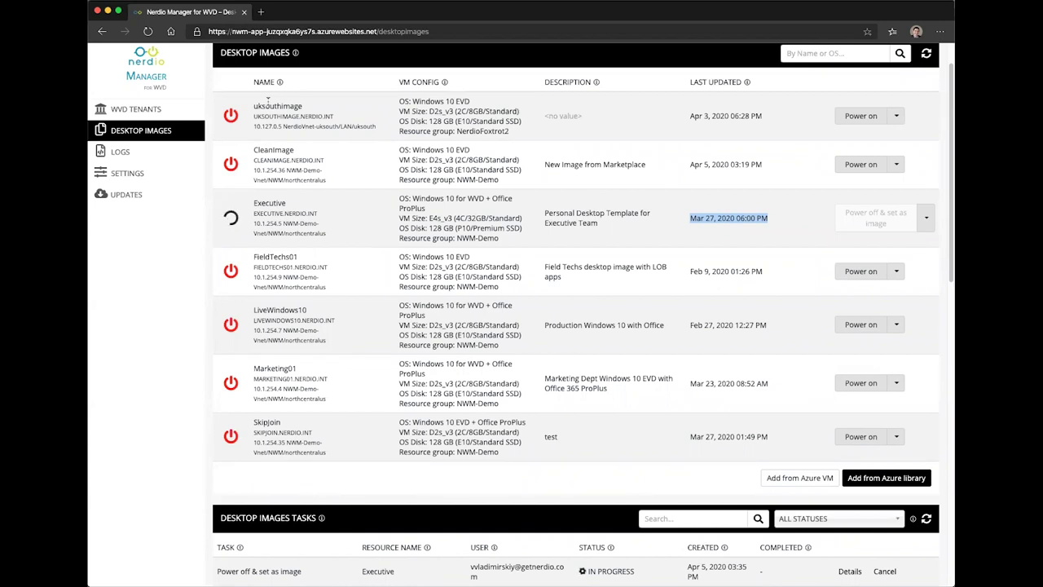
left_click(152, 112)
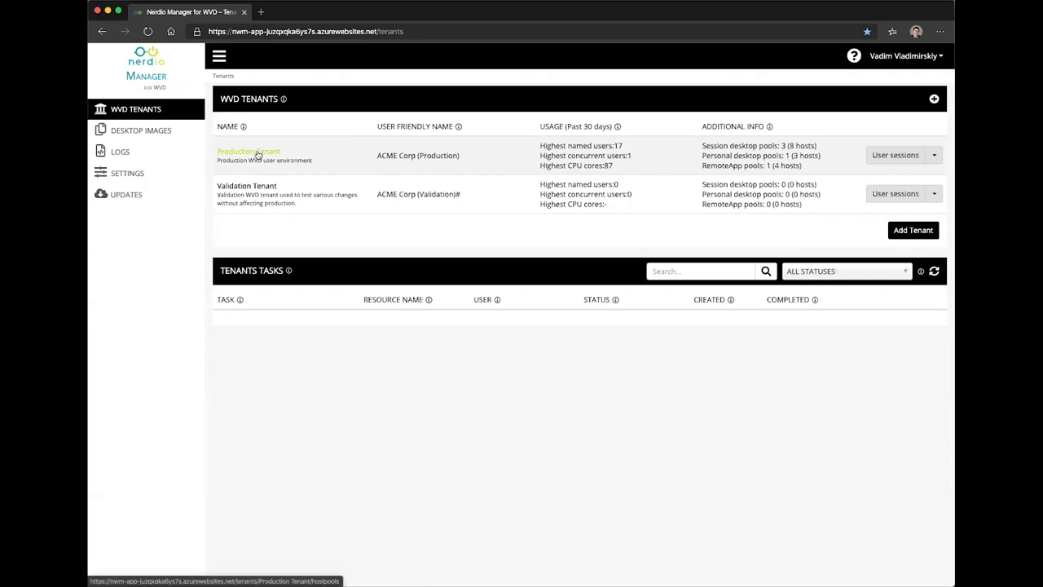
left_click(256, 153)
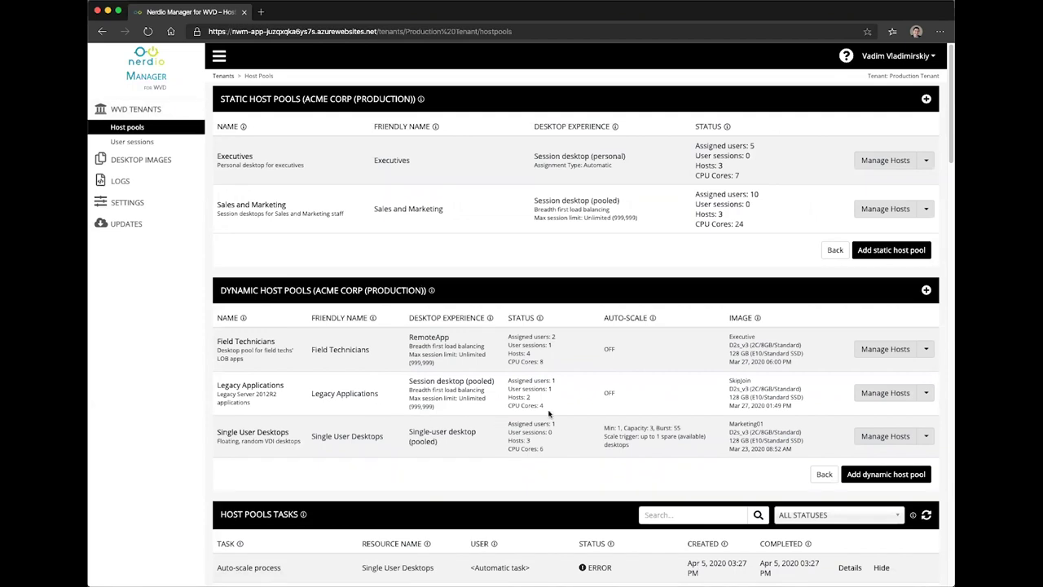
- Choose Resize/Re-image from the Single User Desktops pool's Manage Hosts menu
left_click(928, 436)
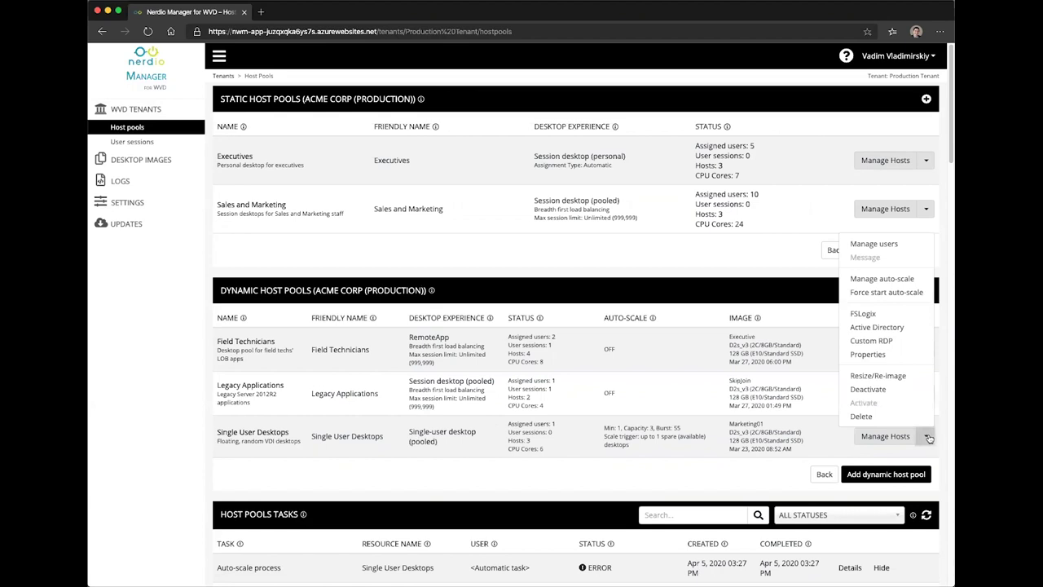
left_click(897, 382)
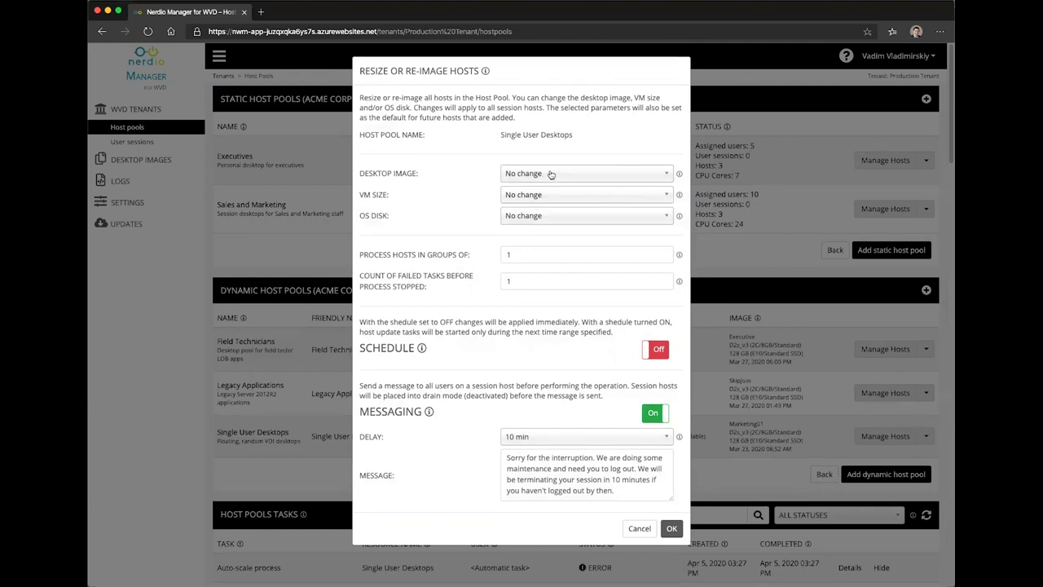
- Pick CleanImage as the re-image desktop image and set host groups to 25
left_click(550, 174)
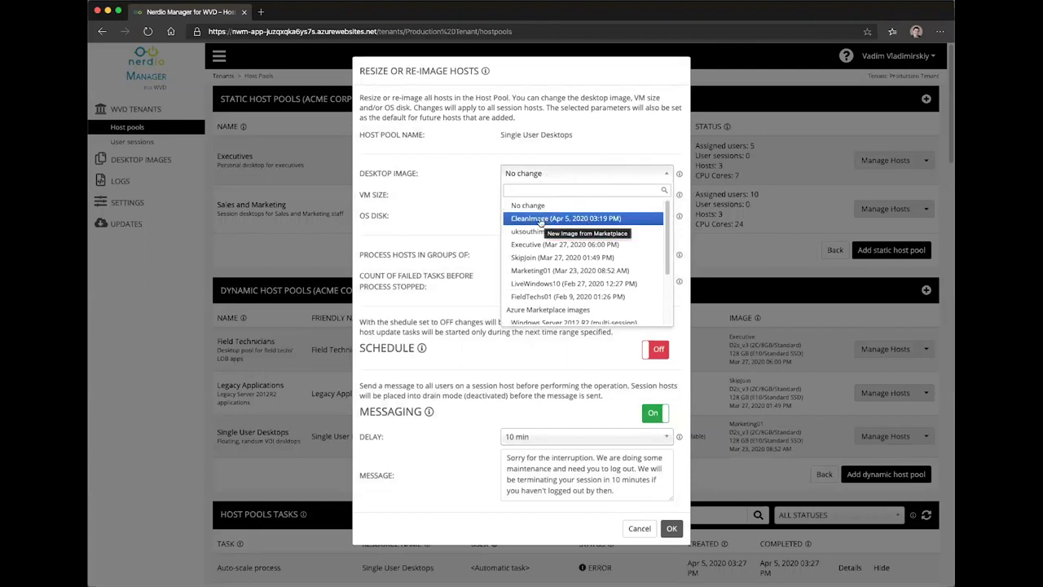
left_click(541, 218)
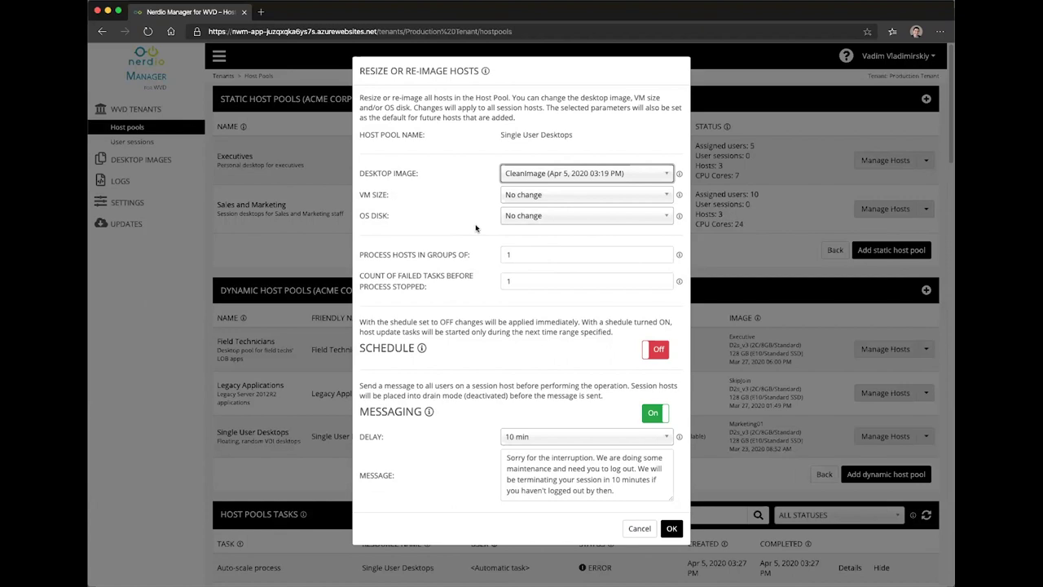
mouse_move(585, 254)
left_click_drag(516, 257, 447, 255)
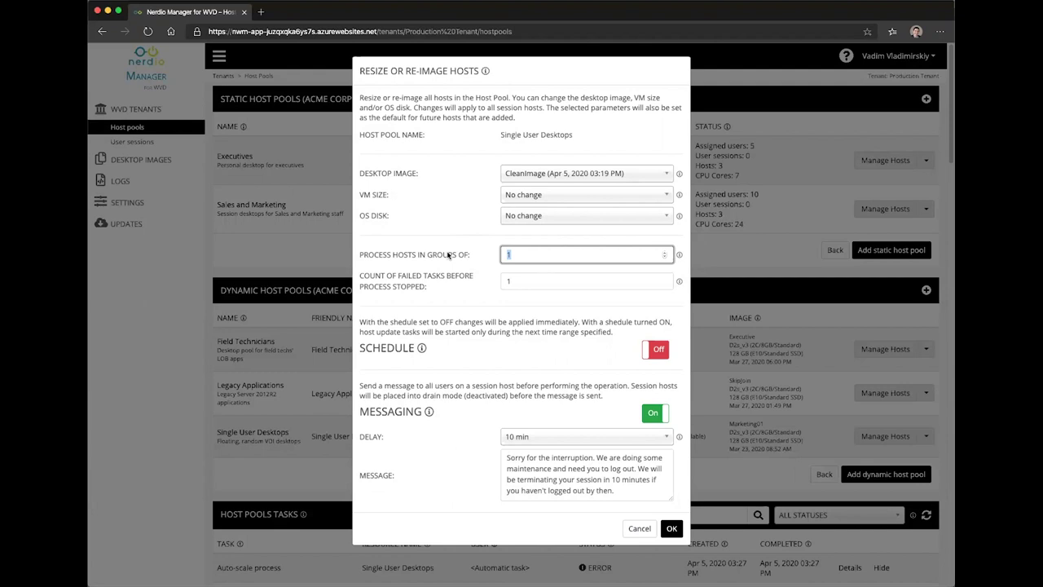
type("25")
- Schedule the re-image from 1 a.m. to 5 a.m. Central Time and submit it
left_click(658, 350)
left_click(549, 374)
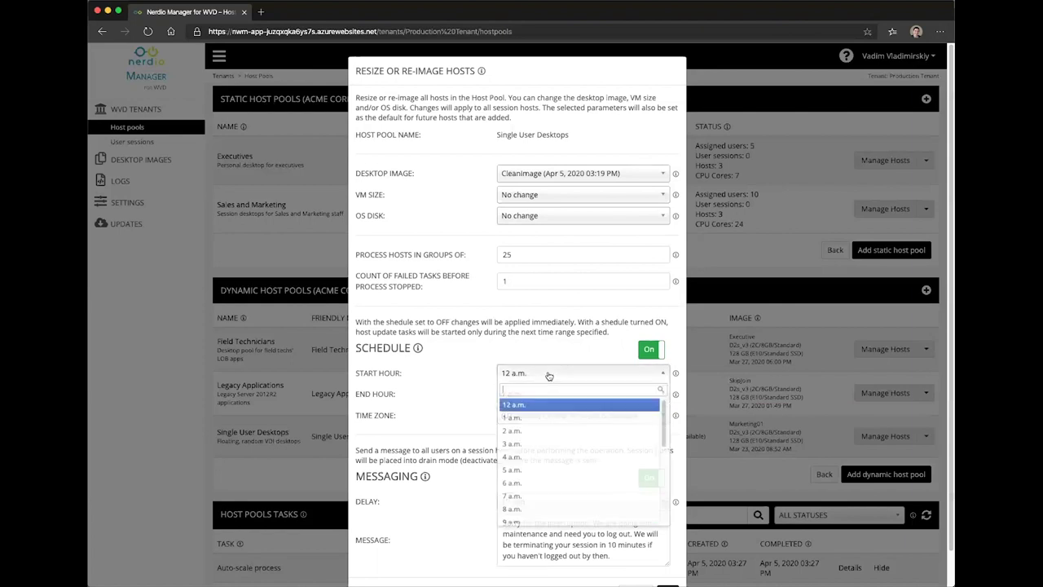
left_click(532, 418)
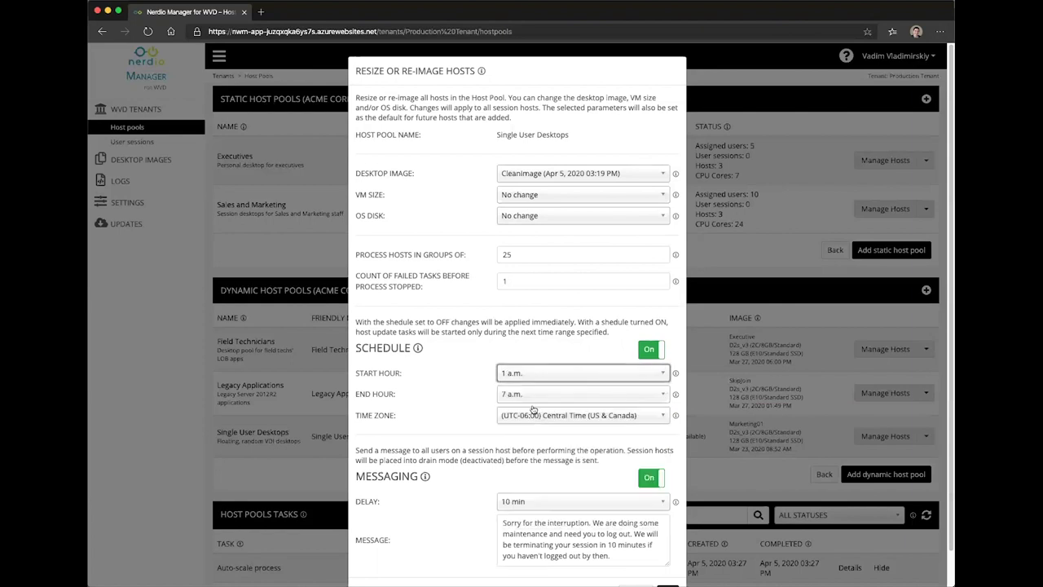
left_click(535, 395)
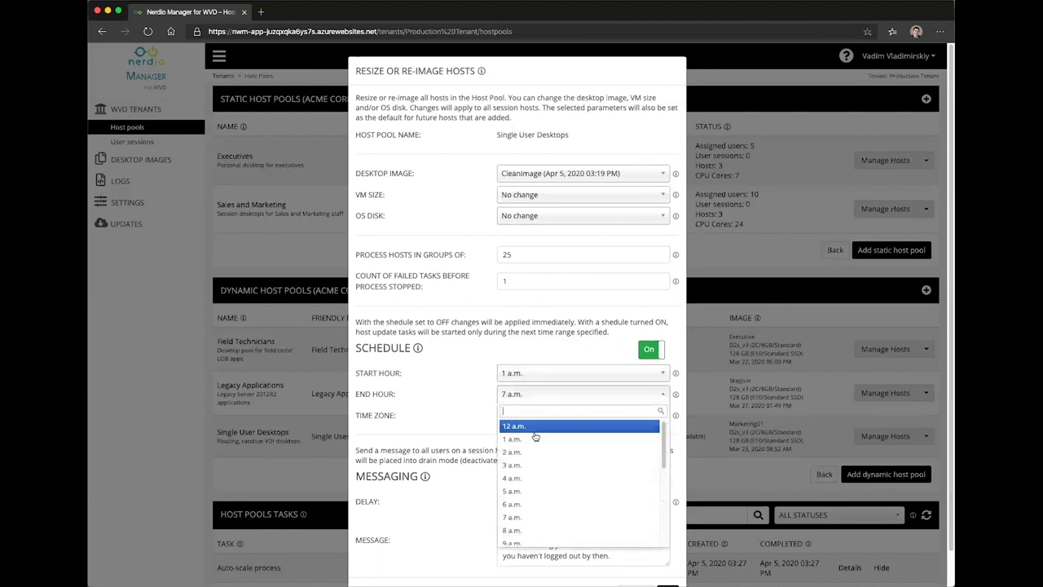
left_click(529, 490)
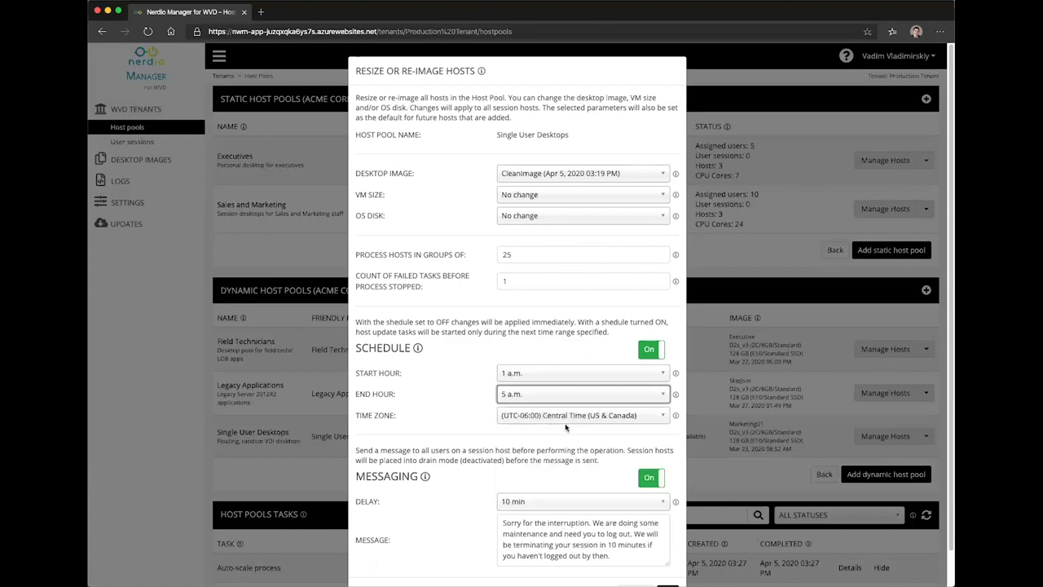
scroll(629, 342, "down", 2)
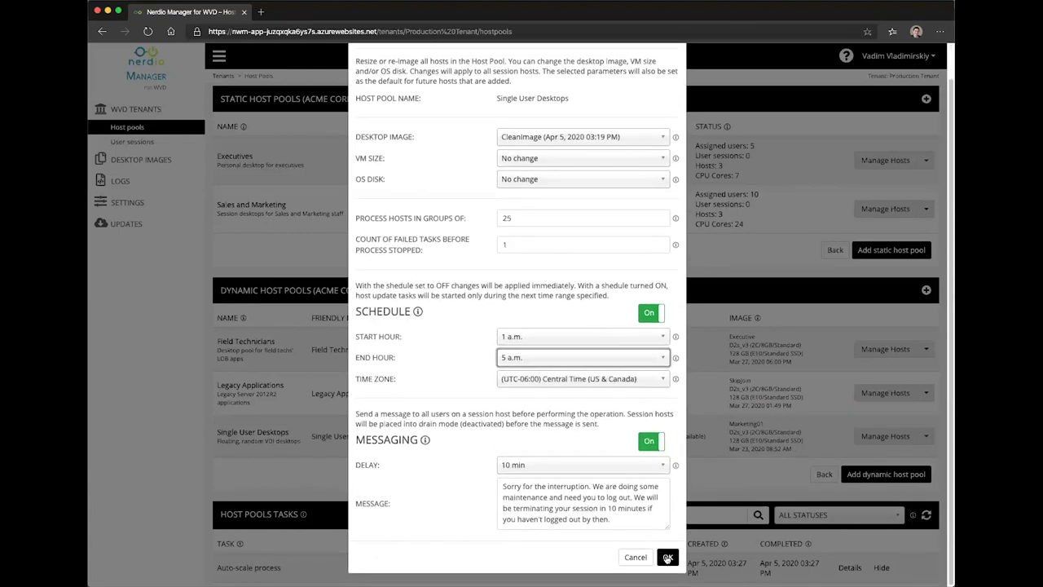
left_click(666, 558)
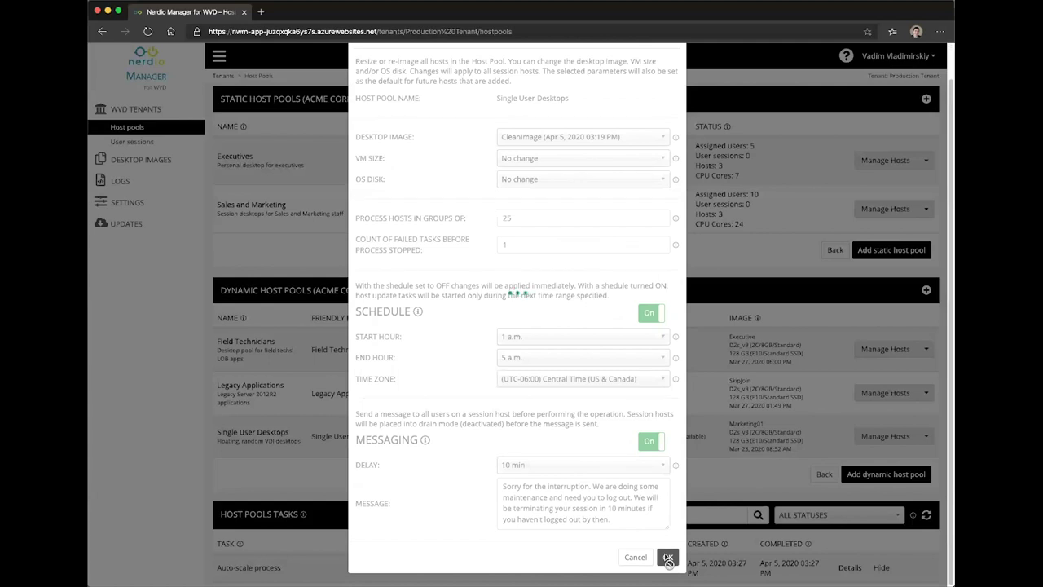